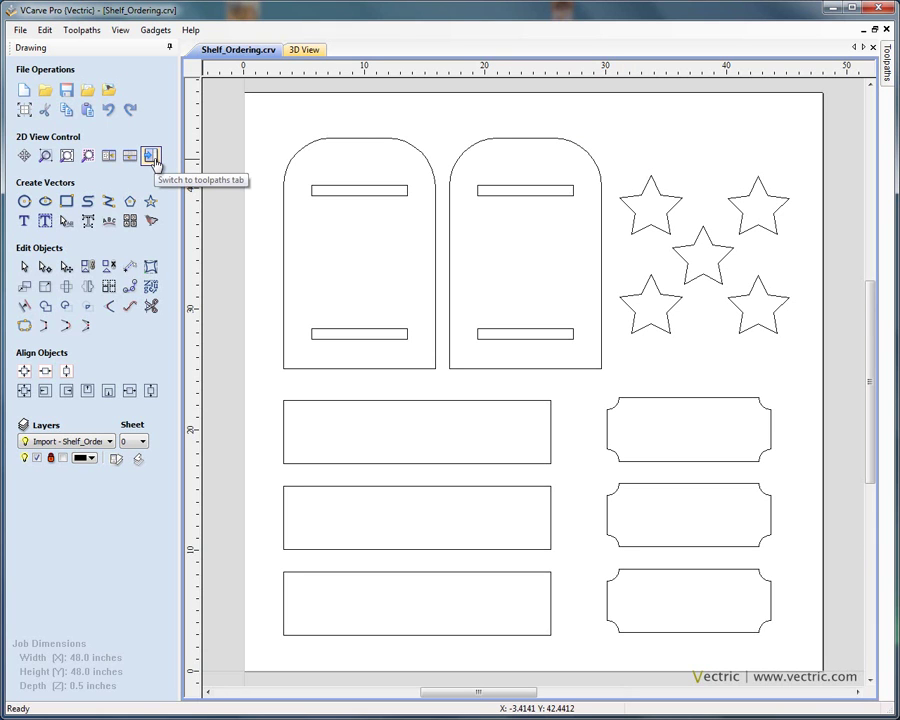
Select all shelf, slot and star vectors and confirm material thickness 0.5 in with 0.125 in clearance.
{"action": "left_click", "coordinate": [151, 156]}
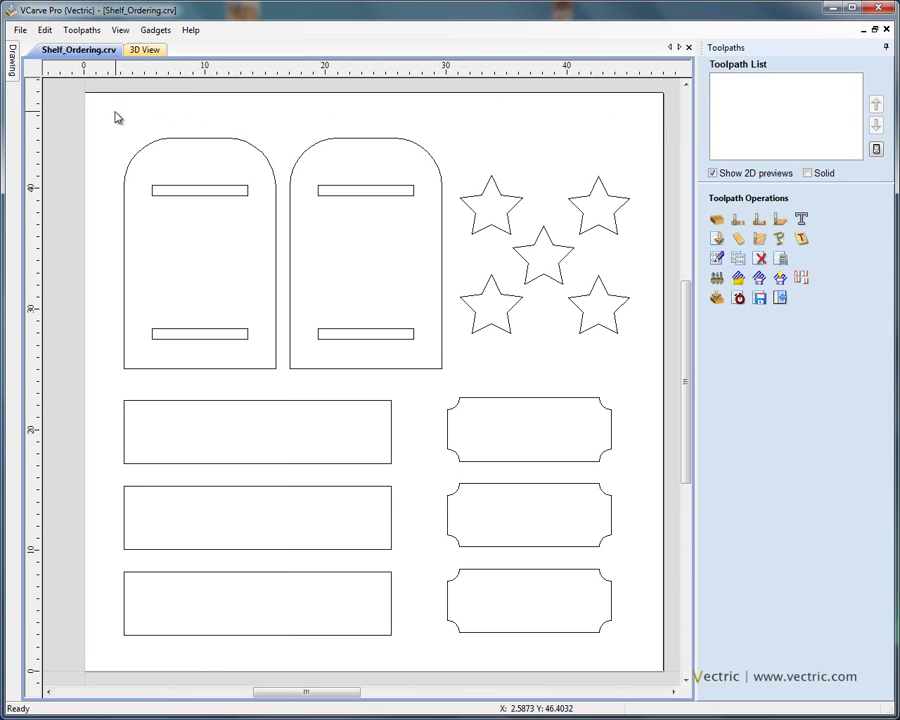
{"action": "left_click_drag", "start_coordinate": [114, 114], "coordinate": [643, 654]}
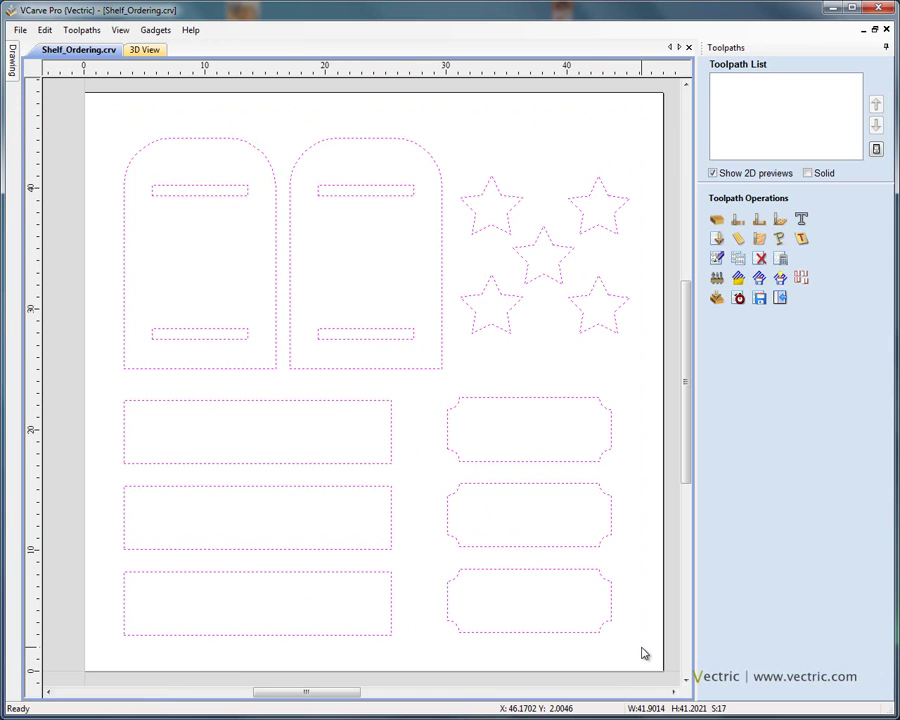
{"action": "left_click", "coordinate": [718, 223]}
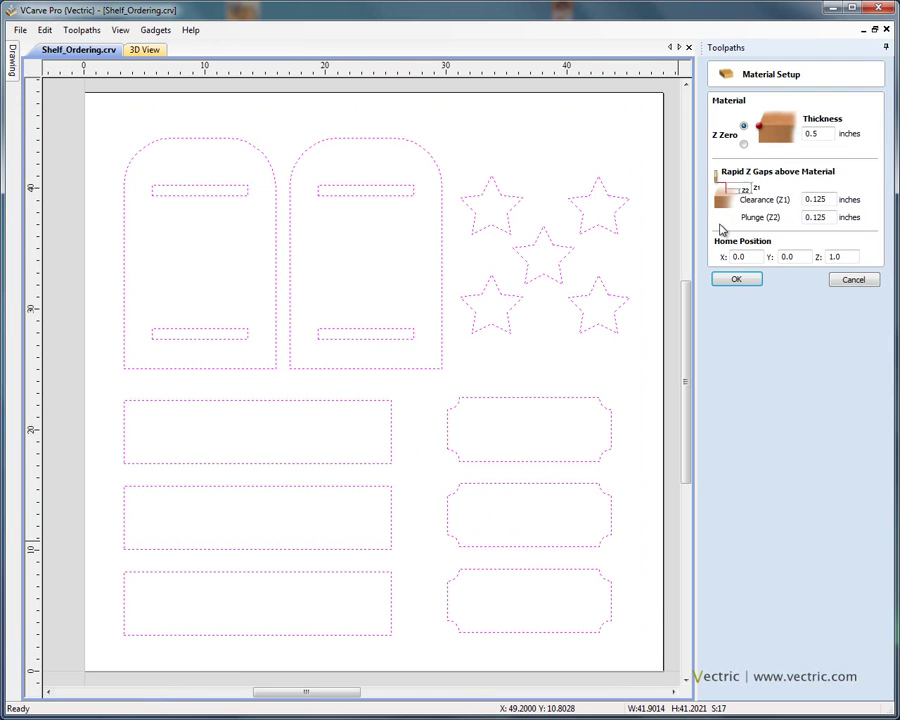
{"action": "left_click", "coordinate": [828, 133]}
{"action": "left_click", "coordinate": [828, 200]}
{"action": "left_click", "coordinate": [738, 282]}
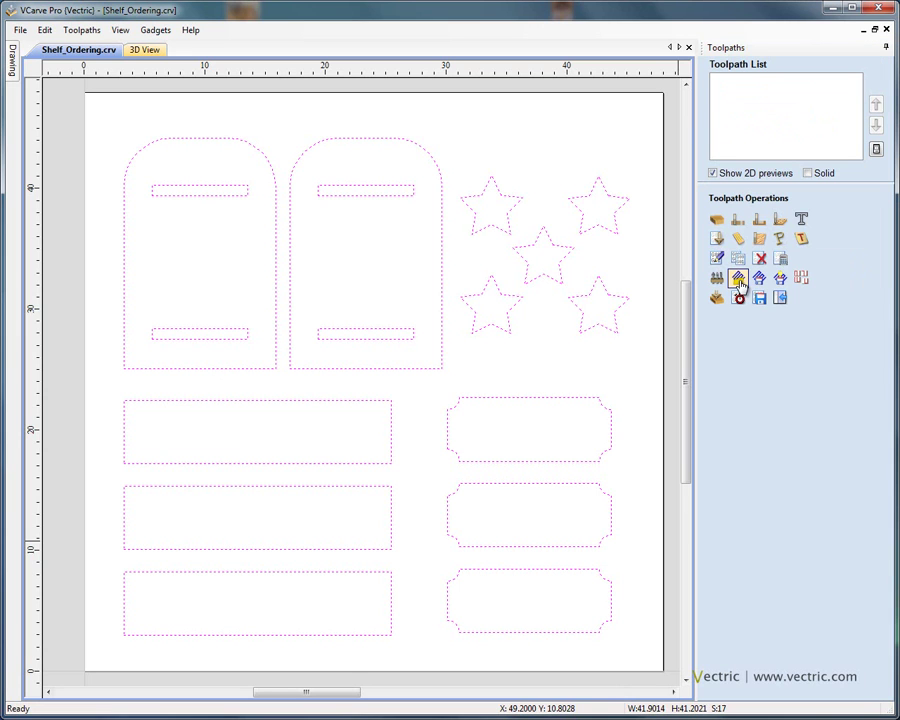
Create an outside profile toolpath 0.5 in deep using the 0.25 inch End Mill, showing its Order options.
{"action": "left_click", "coordinate": [738, 222]}
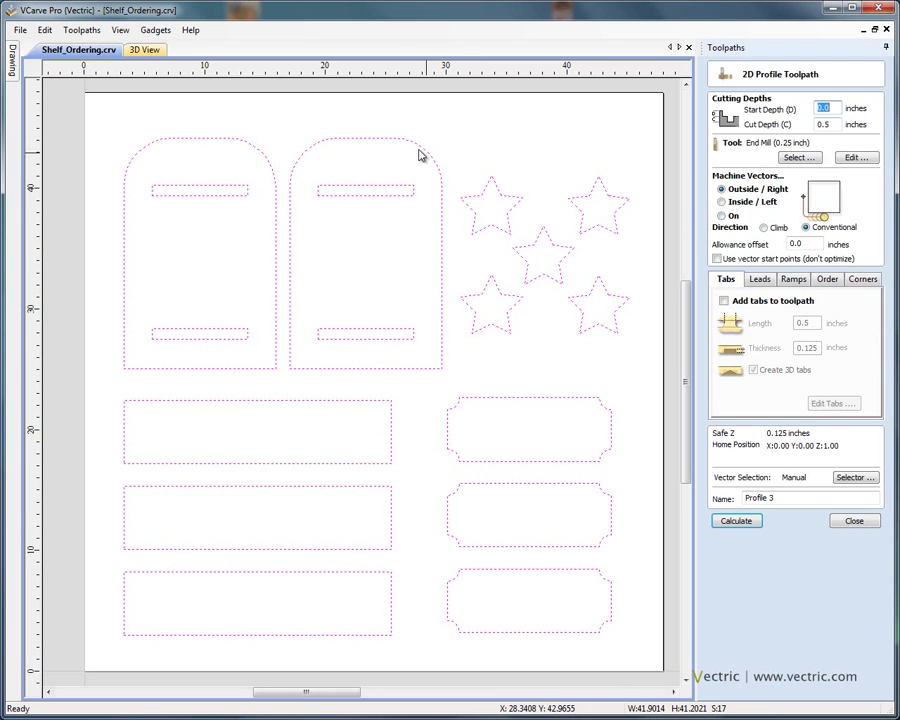
{"action": "left_click", "coordinate": [834, 122]}
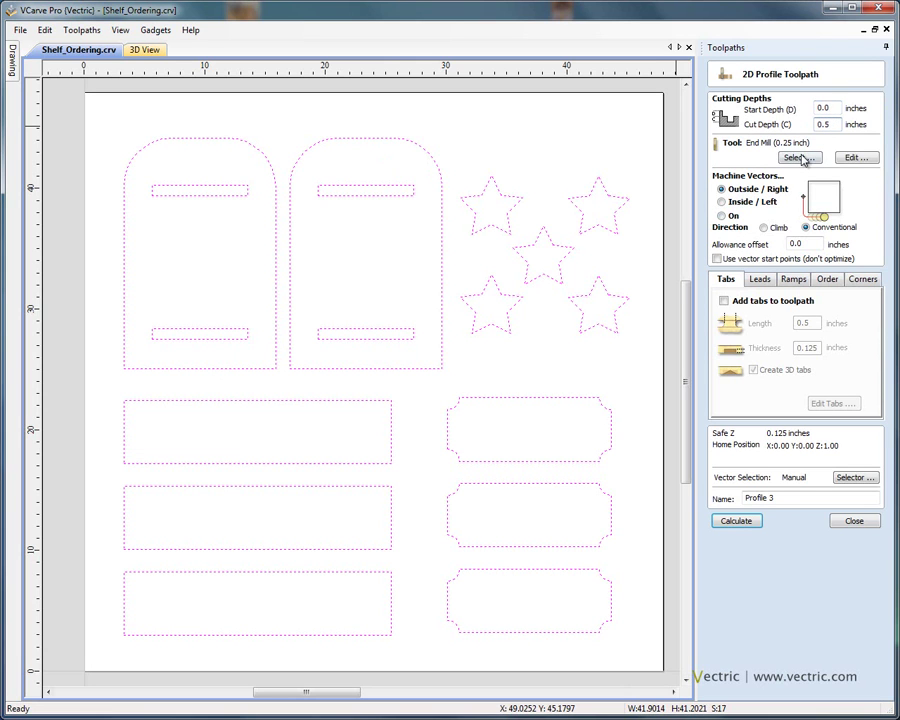
{"action": "left_click", "coordinate": [798, 157]}
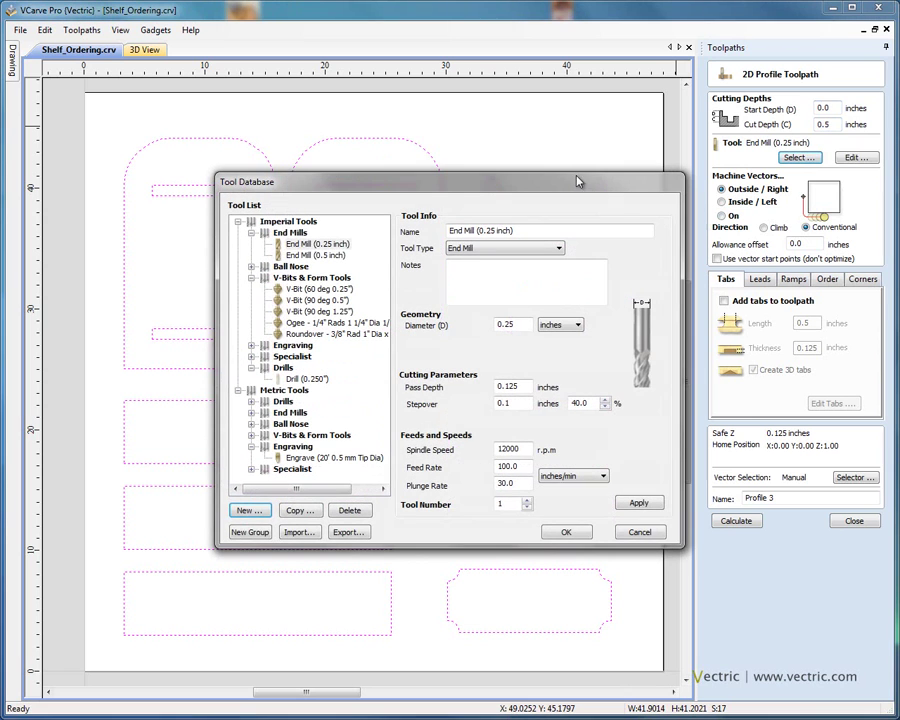
{"action": "left_click", "coordinate": [315, 244]}
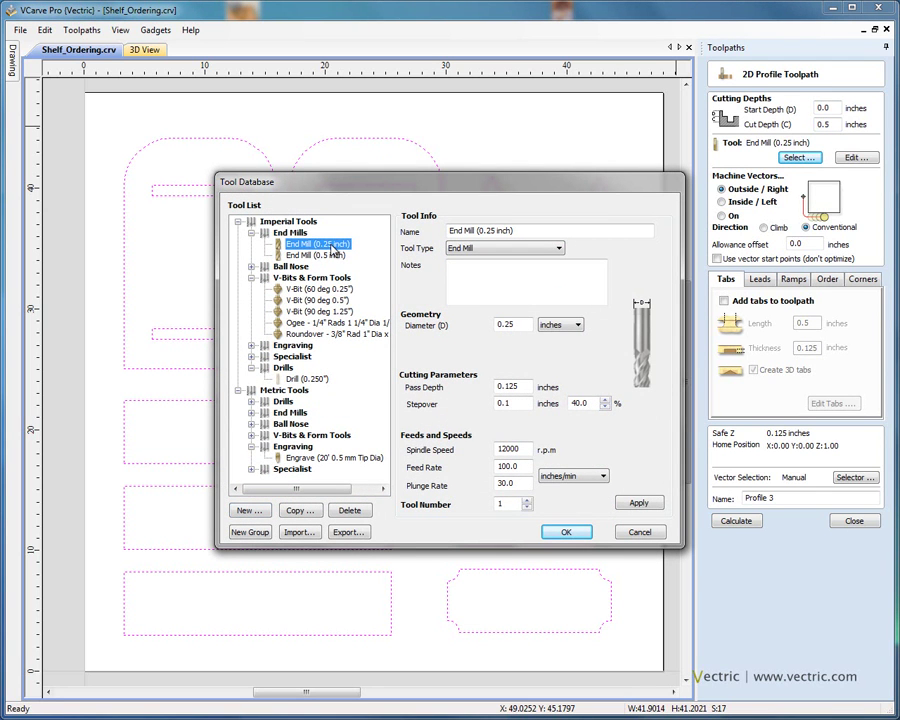
{"action": "double_click", "coordinate": [333, 246]}
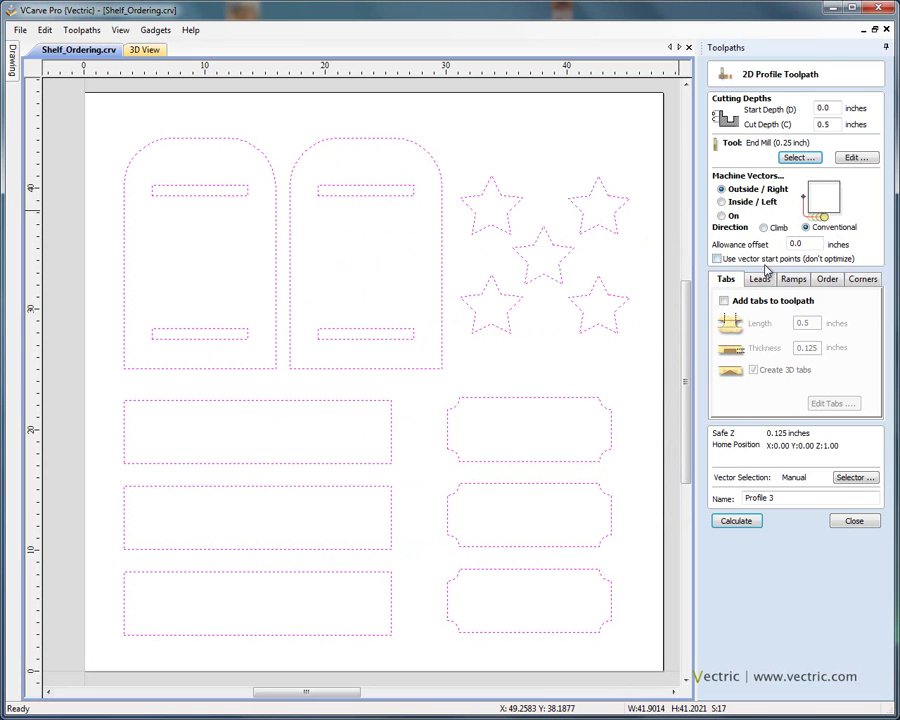
{"action": "left_click", "coordinate": [832, 282]}
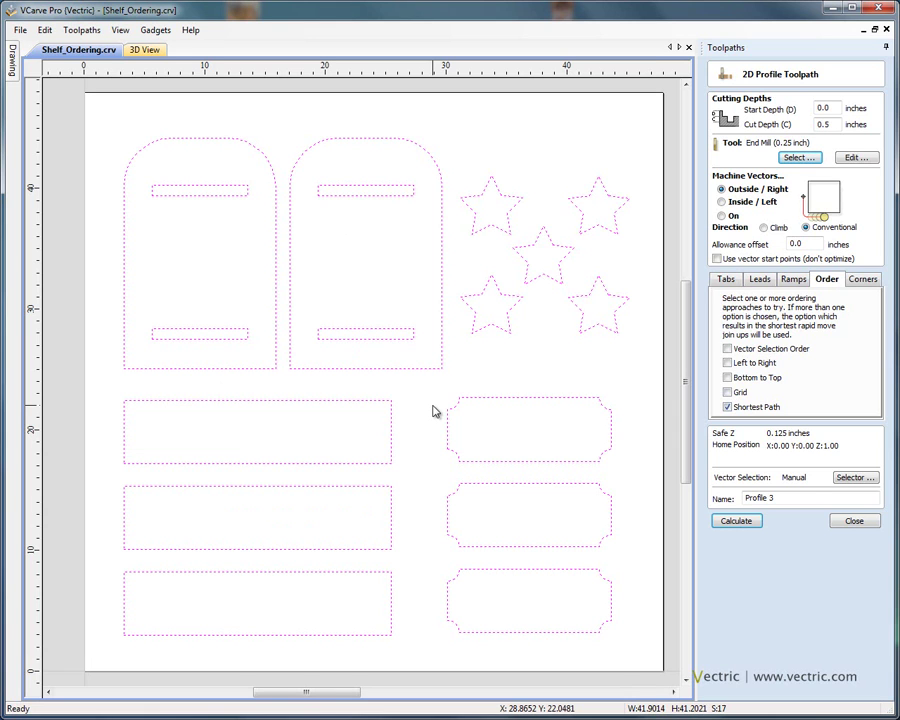
Calculate Profile 3, preview its cuts on the board in 3D, then reset the board to uncut.
{"action": "left_click", "coordinate": [734, 522]}
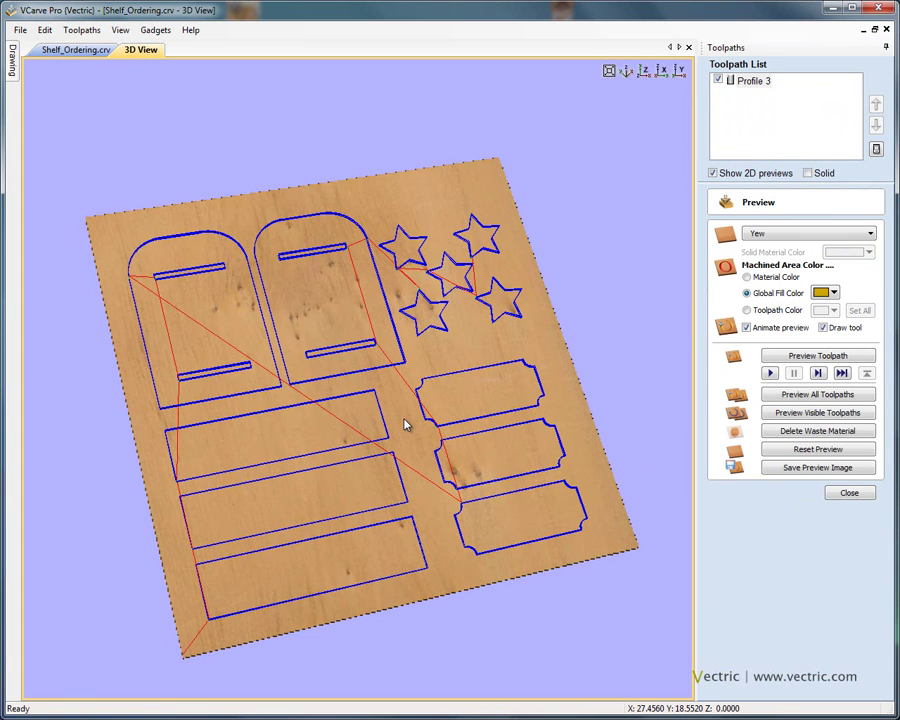
{"action": "scroll", "coordinate": [406, 422], "scroll_direction": "up", "scroll_amount": 1}
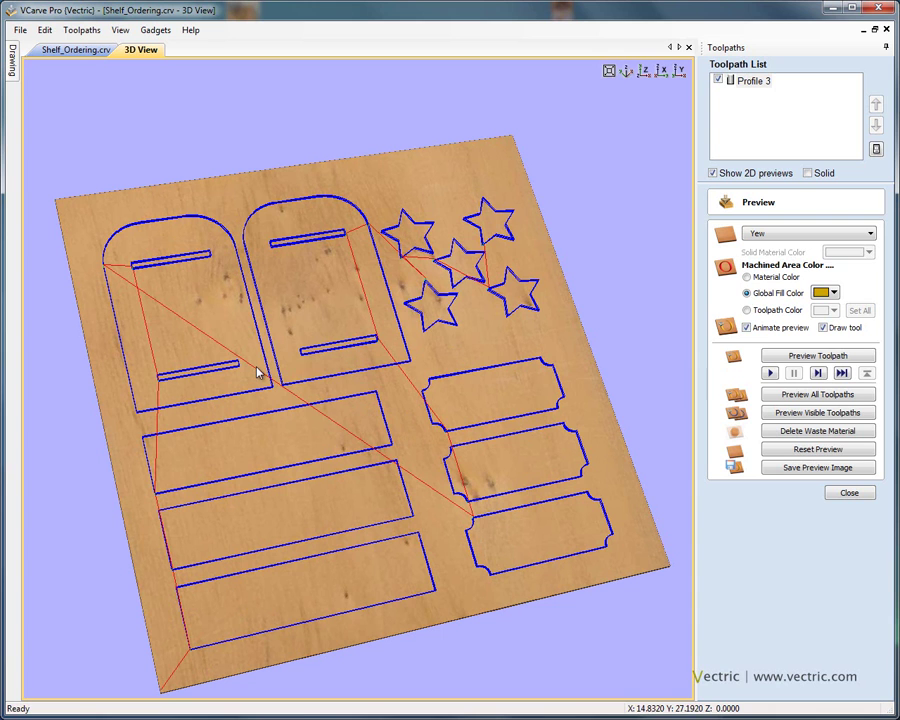
{"action": "left_click", "coordinate": [796, 359]}
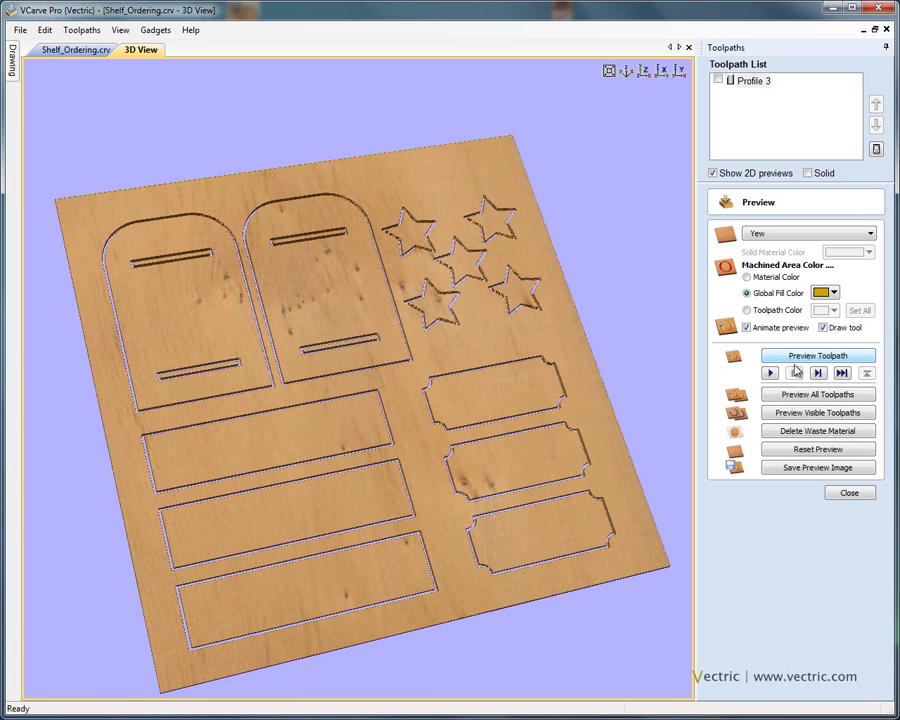
{"action": "left_click", "coordinate": [821, 451]}
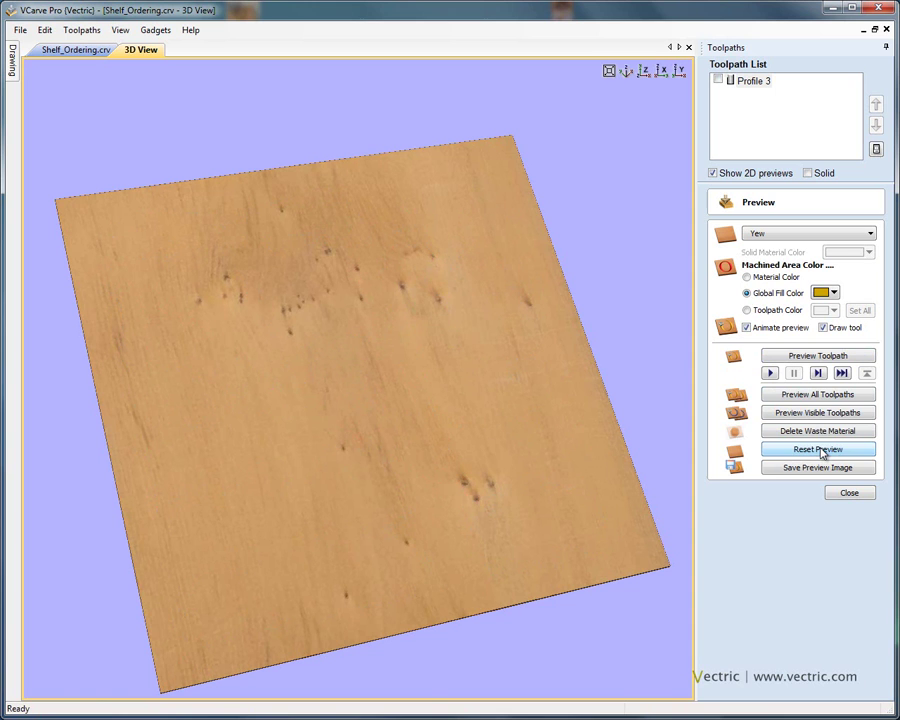
{"action": "left_click", "coordinate": [842, 374]}
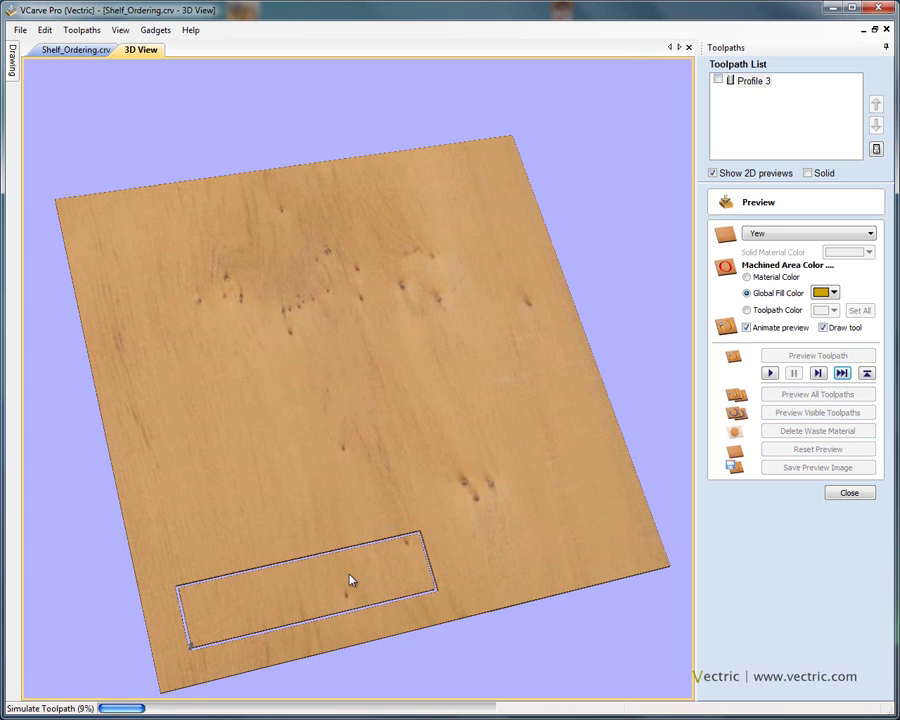
{"action": "left_click", "coordinate": [843, 374]}
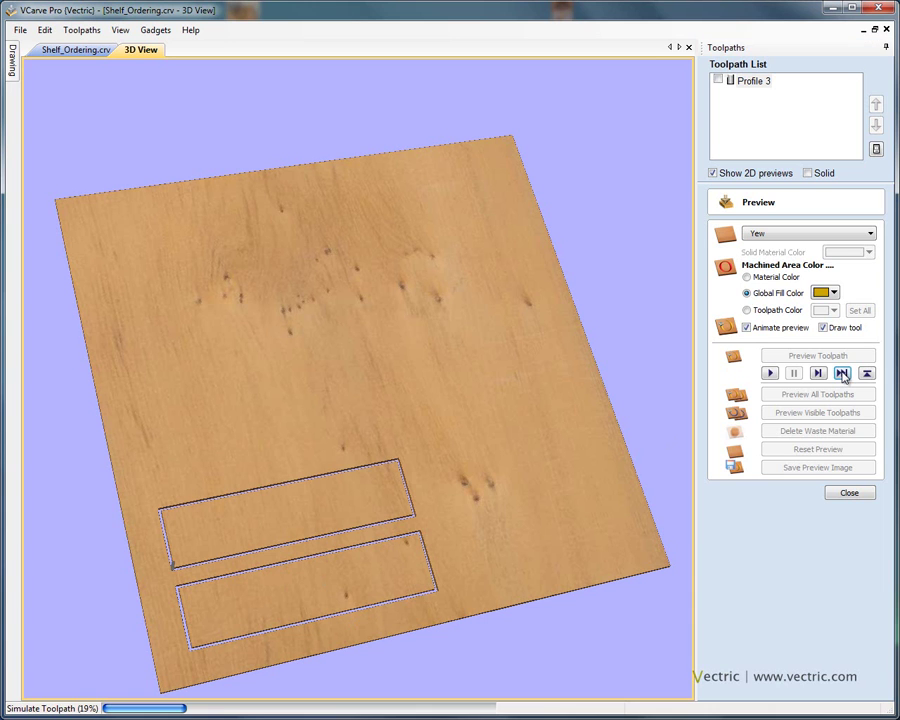
{"action": "left_click", "coordinate": [843, 374]}
{"action": "left_click", "coordinate": [843, 374]}
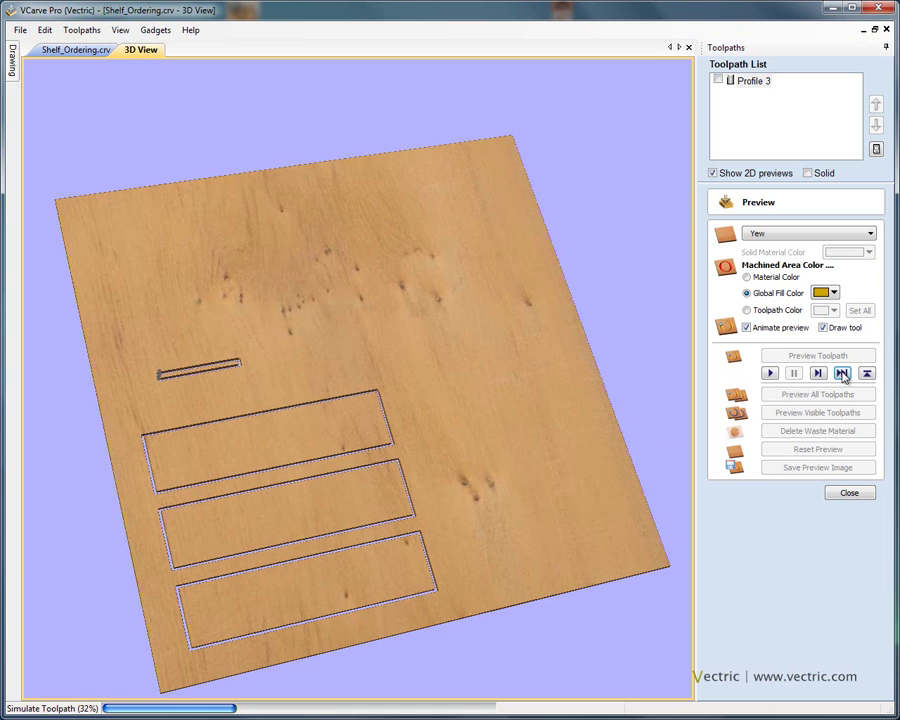
{"action": "left_click", "coordinate": [843, 374]}
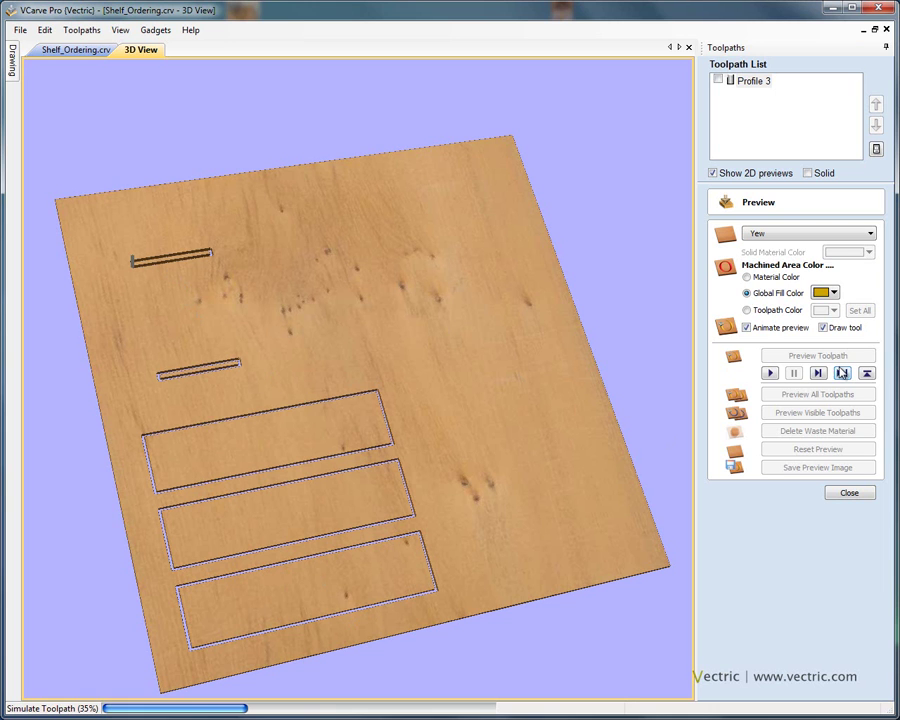
{"action": "left_click", "coordinate": [843, 374]}
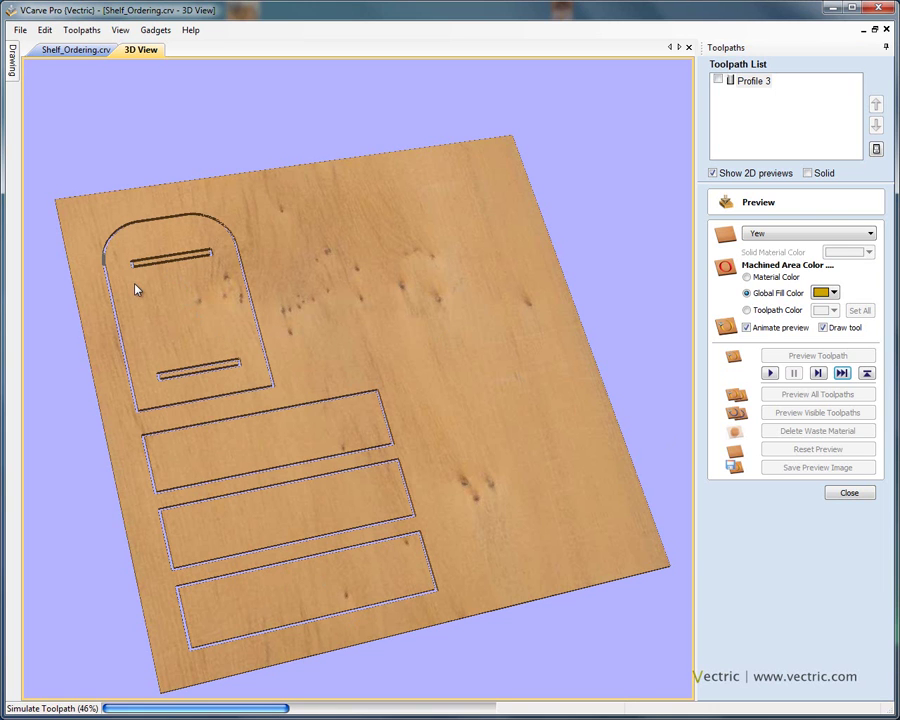
{"action": "left_click", "coordinate": [843, 374]}
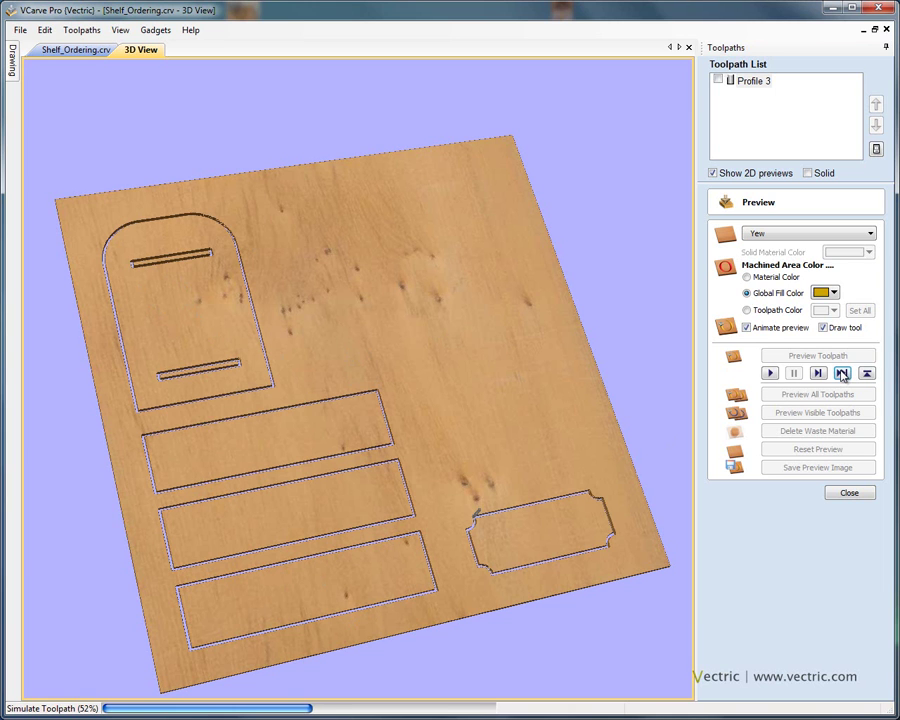
{"action": "left_click", "coordinate": [843, 374]}
{"action": "left_click", "coordinate": [843, 374]}
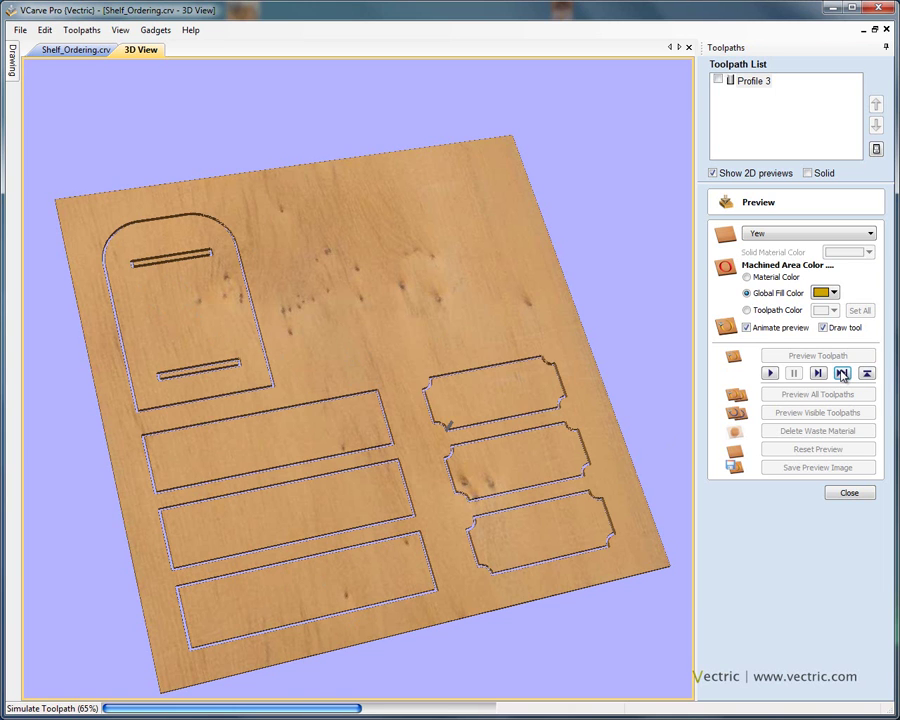
{"action": "left_click", "coordinate": [843, 374]}
{"action": "left_click", "coordinate": [843, 374]}
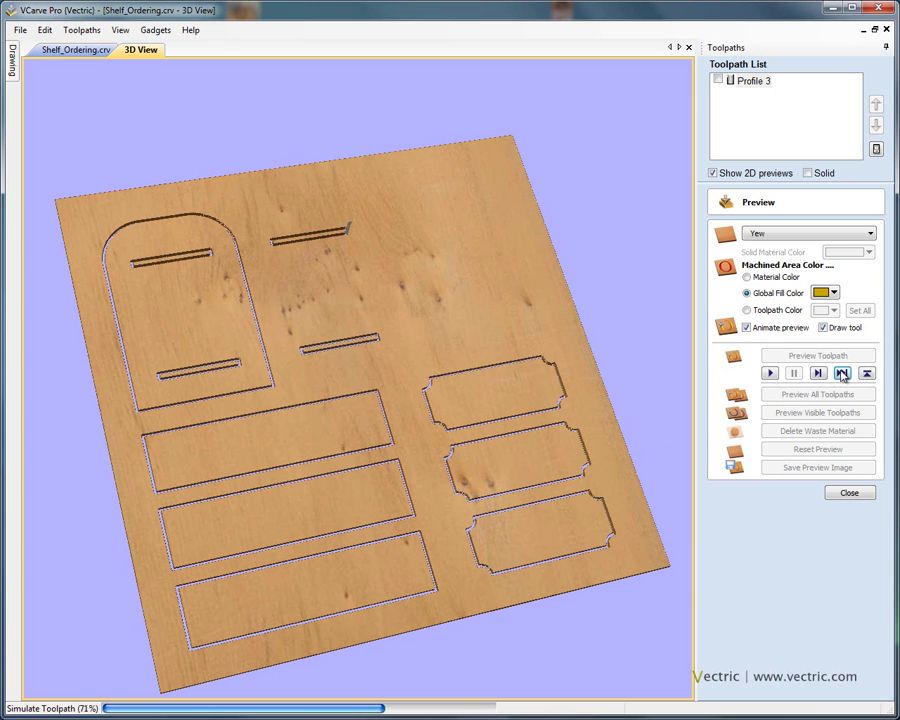
{"action": "left_click", "coordinate": [843, 374]}
{"action": "left_click", "coordinate": [843, 374]}
{"action": "left_click", "coordinate": [843, 374]}
{"action": "left_click", "coordinate": [843, 374]}
{"action": "left_click", "coordinate": [843, 374]}
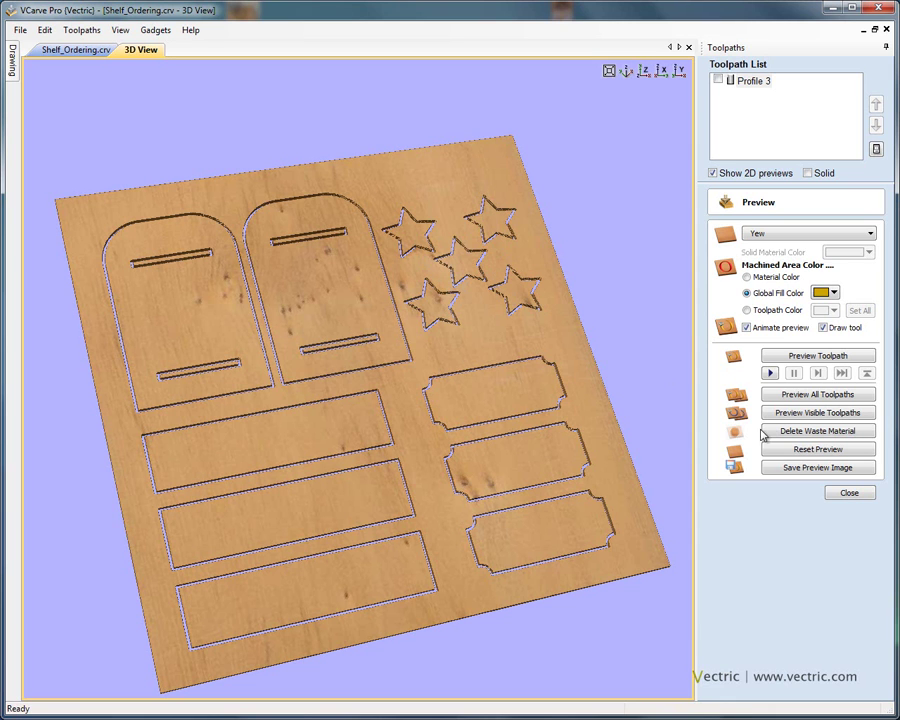
Reset the preview and switch Profile 3 from Shortest Path to Vector Selection Order, with nothing selected.
{"action": "left_click", "coordinate": [817, 450]}
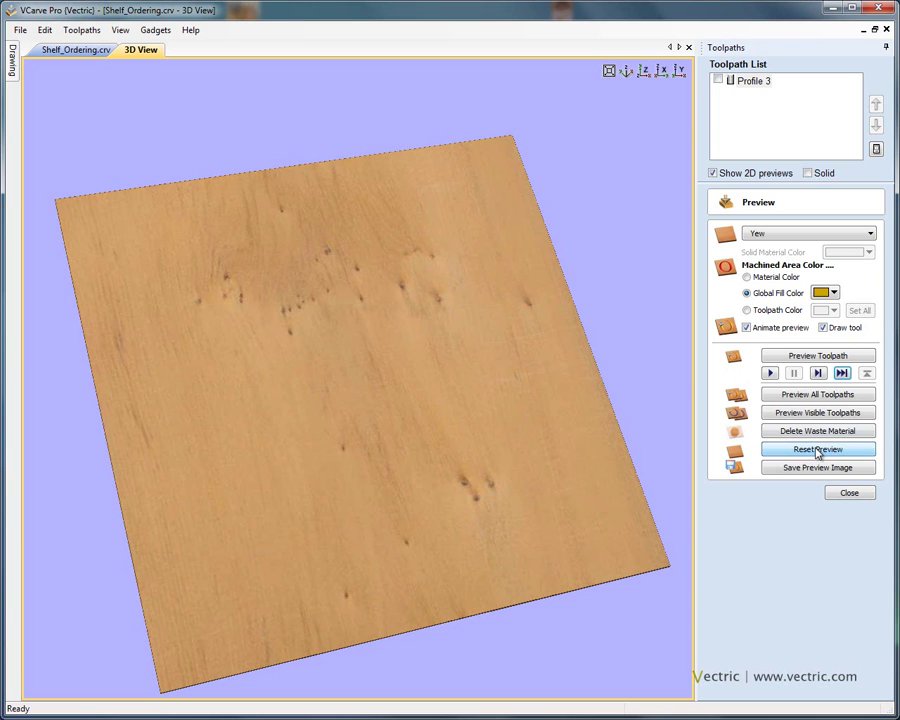
{"action": "double_click", "coordinate": [753, 82]}
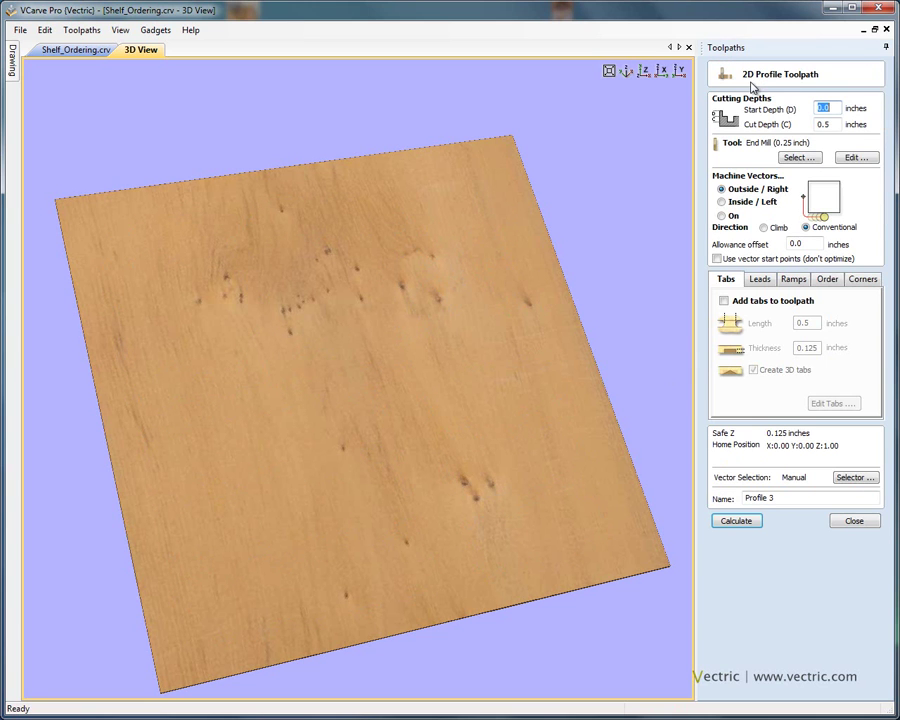
{"action": "left_click", "coordinate": [70, 48]}
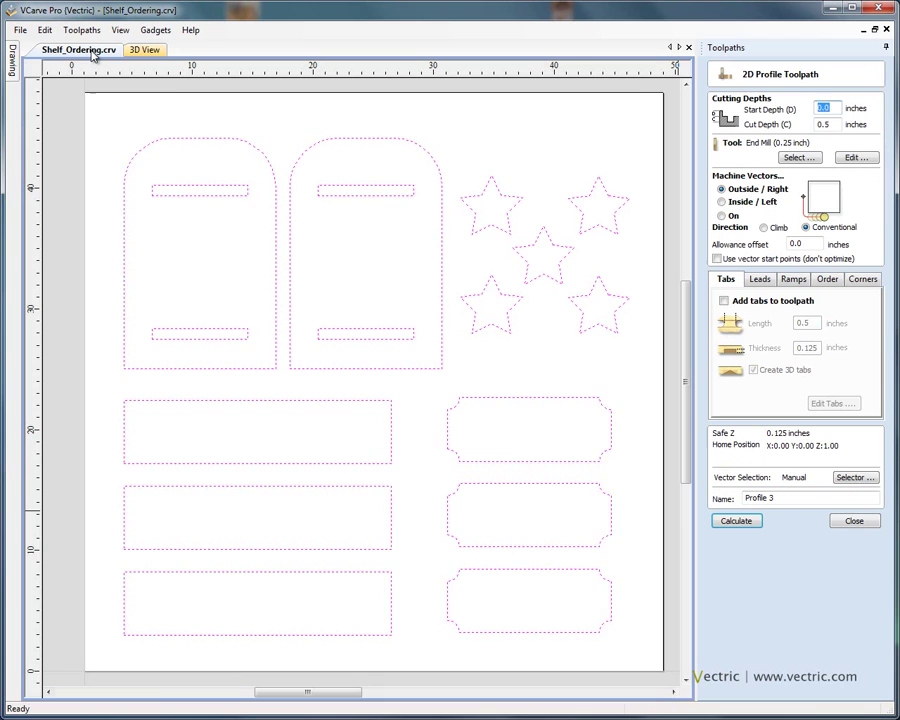
{"action": "left_click", "coordinate": [827, 281]}
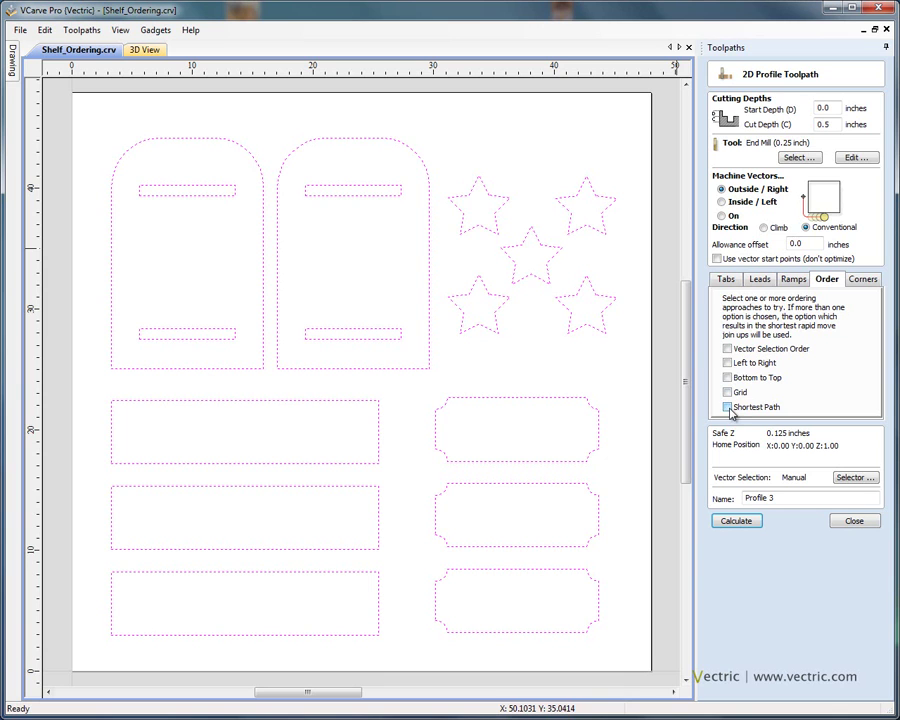
{"action": "left_click", "coordinate": [729, 407]}
{"action": "left_click", "coordinate": [482, 250]}
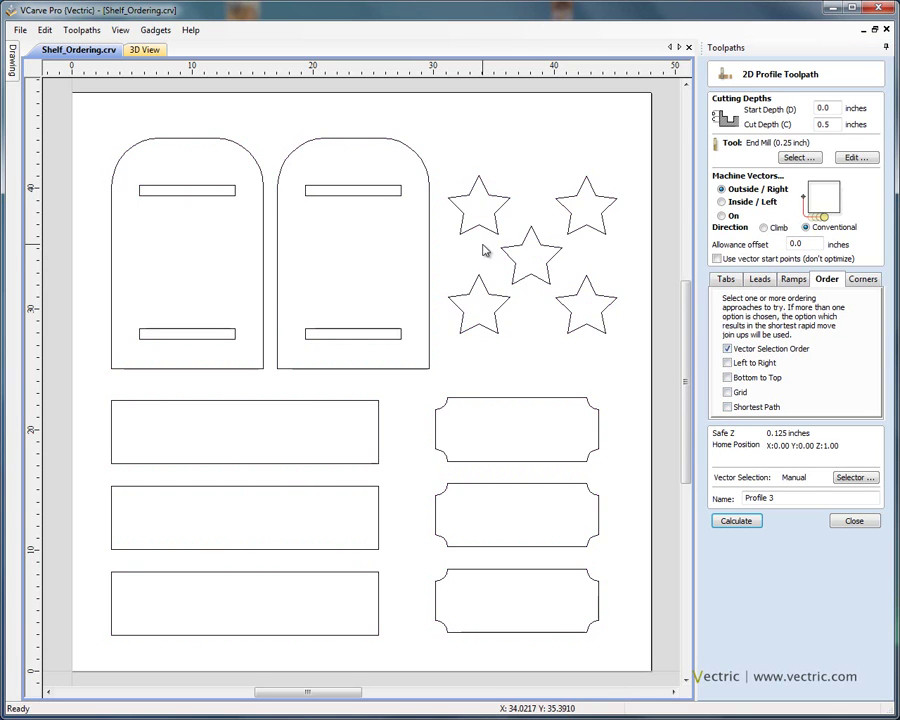
Pick the five stars in order: lower-left, middle, lower-right, top-right, top-left.
{"action": "left_click", "coordinate": [490, 300]}
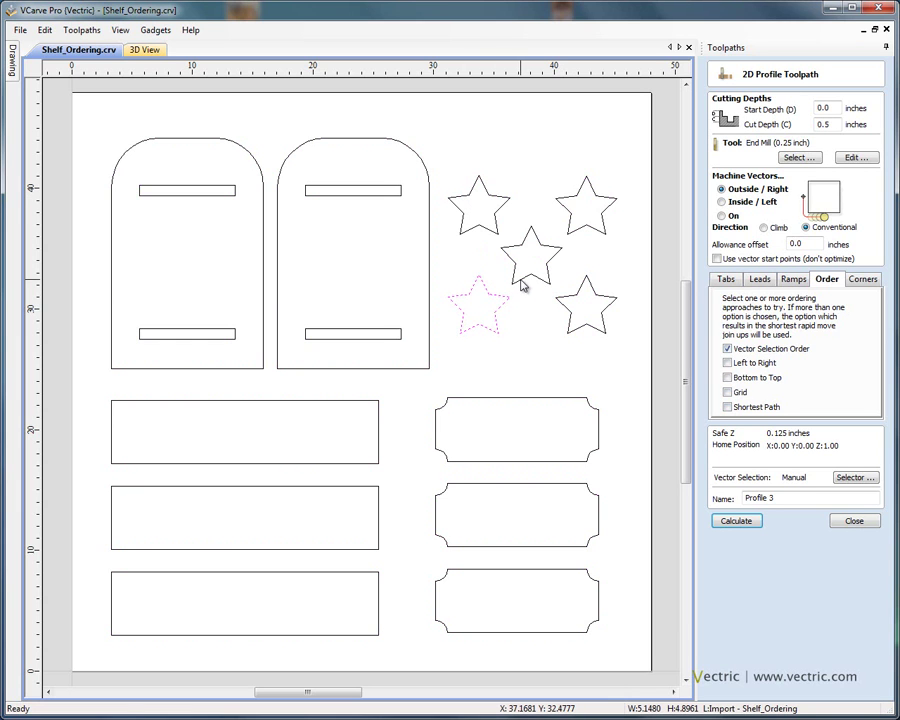
{"action": "left_click", "coordinate": [522, 285], "text": "shift"}
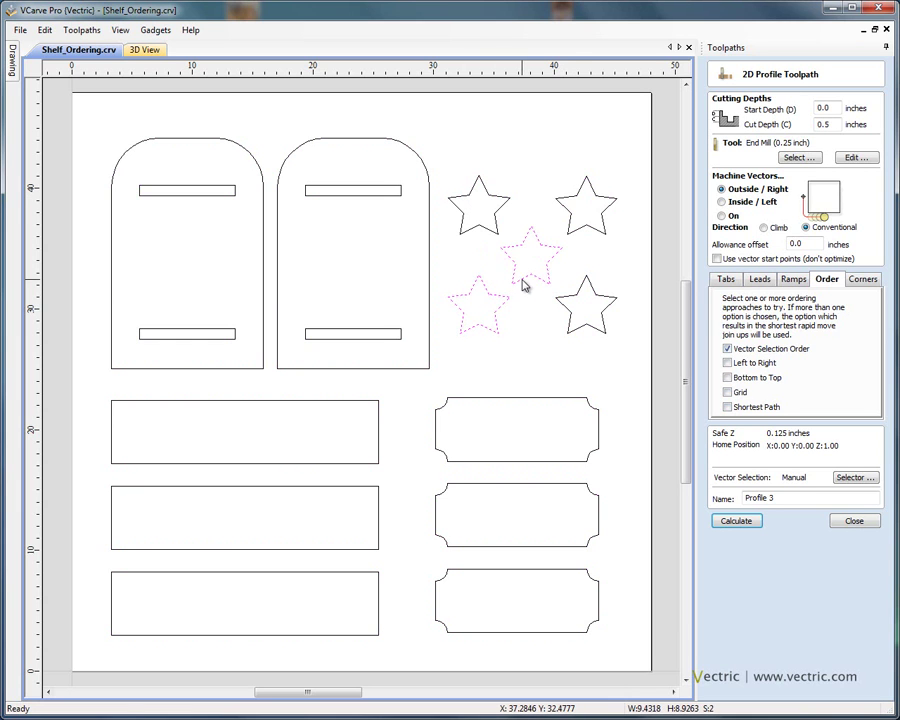
{"action": "left_click", "coordinate": [581, 295], "text": "shift"}
{"action": "left_click", "coordinate": [598, 238], "text": "shift"}
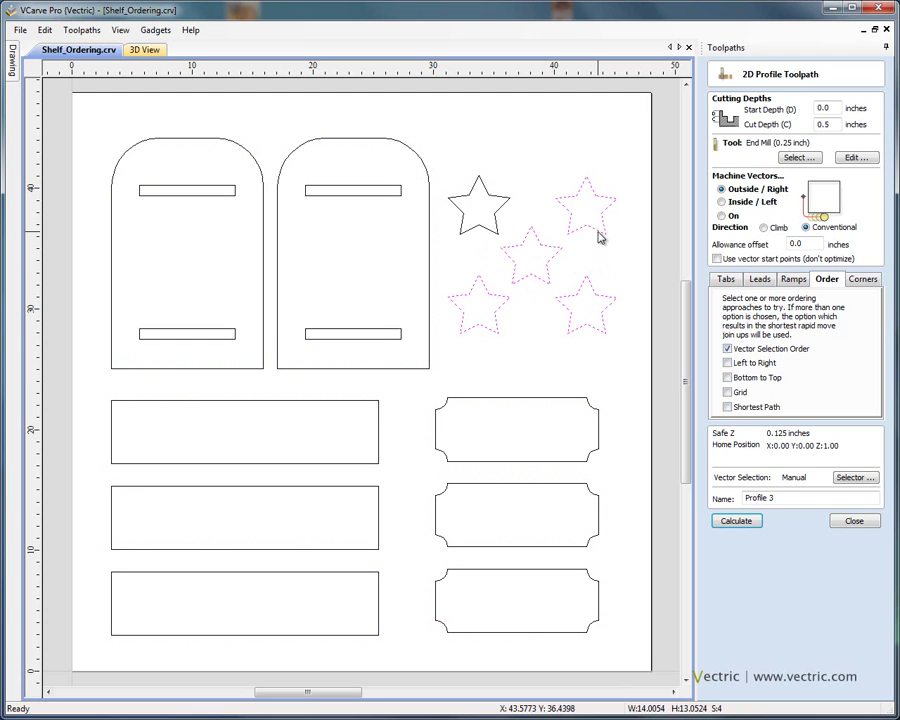
{"action": "left_click", "coordinate": [500, 225], "text": "shift"}
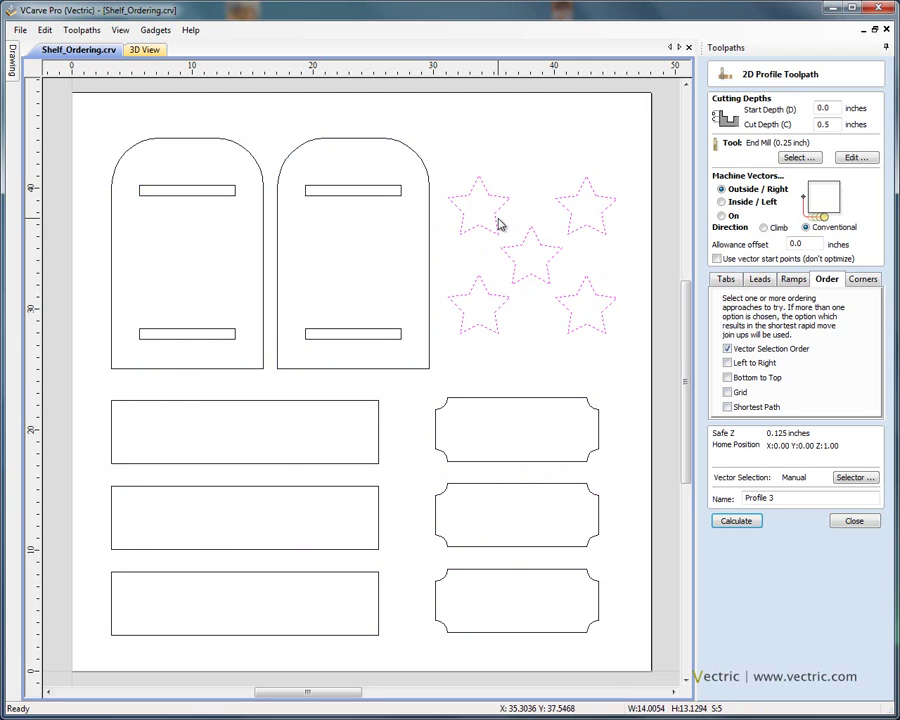
Add the right shelf outline with its top and bottom slots, then the left shelf and its slots.
{"action": "left_click", "coordinate": [426, 170], "text": "shift"}
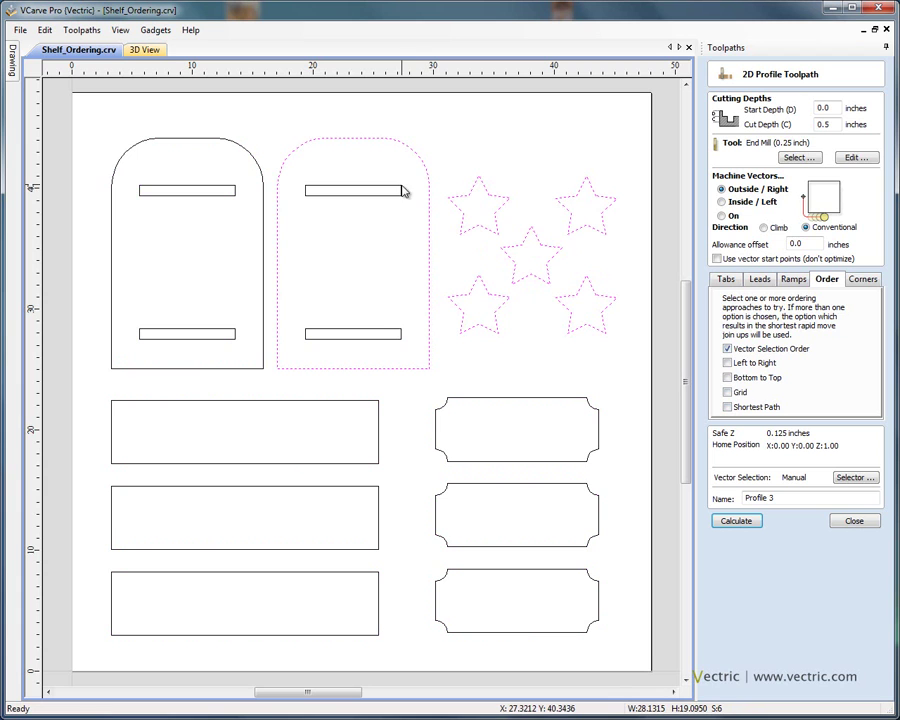
{"action": "left_click", "coordinate": [402, 192], "text": "shift"}
{"action": "left_click", "coordinate": [399, 334], "text": "shift"}
{"action": "left_click", "coordinate": [399, 334], "text": "shift"}
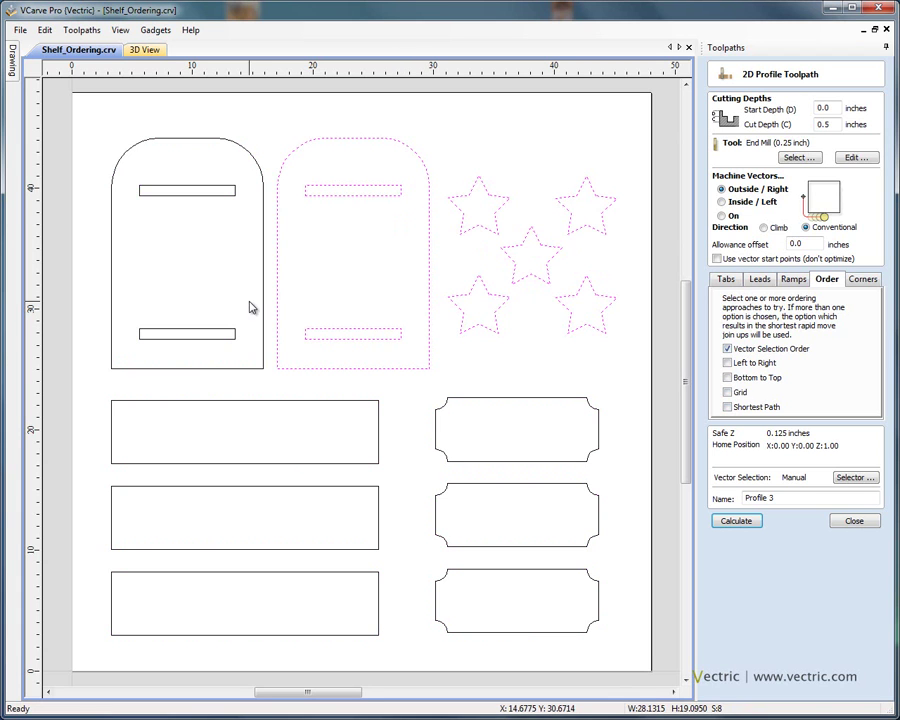
{"action": "left_click", "coordinate": [263, 305], "text": "shift"}
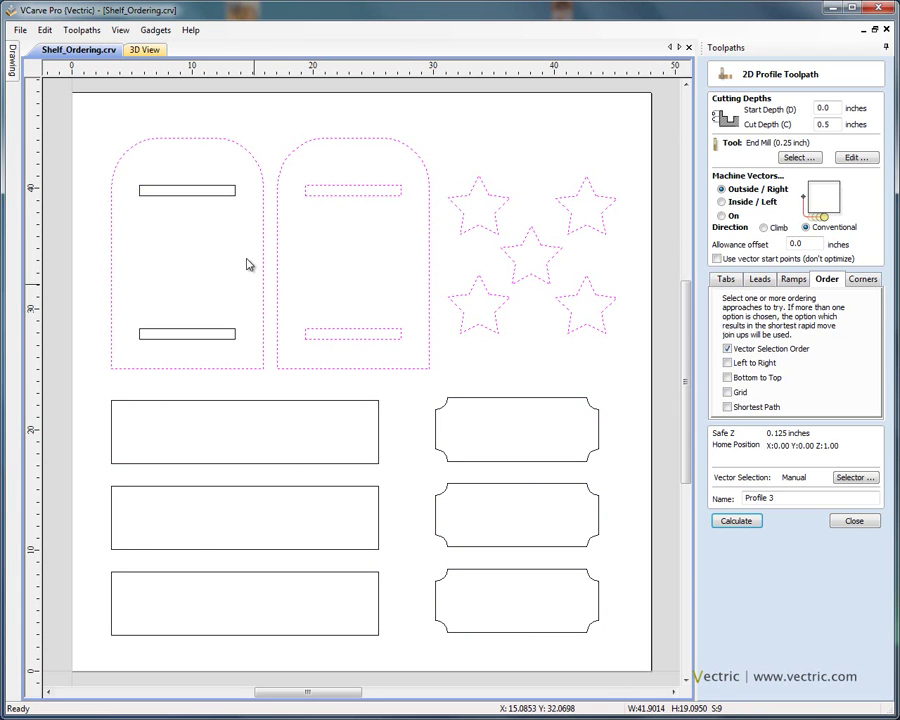
{"action": "left_click", "coordinate": [229, 196], "text": "shift"}
{"action": "left_click", "coordinate": [228, 334], "text": "shift"}
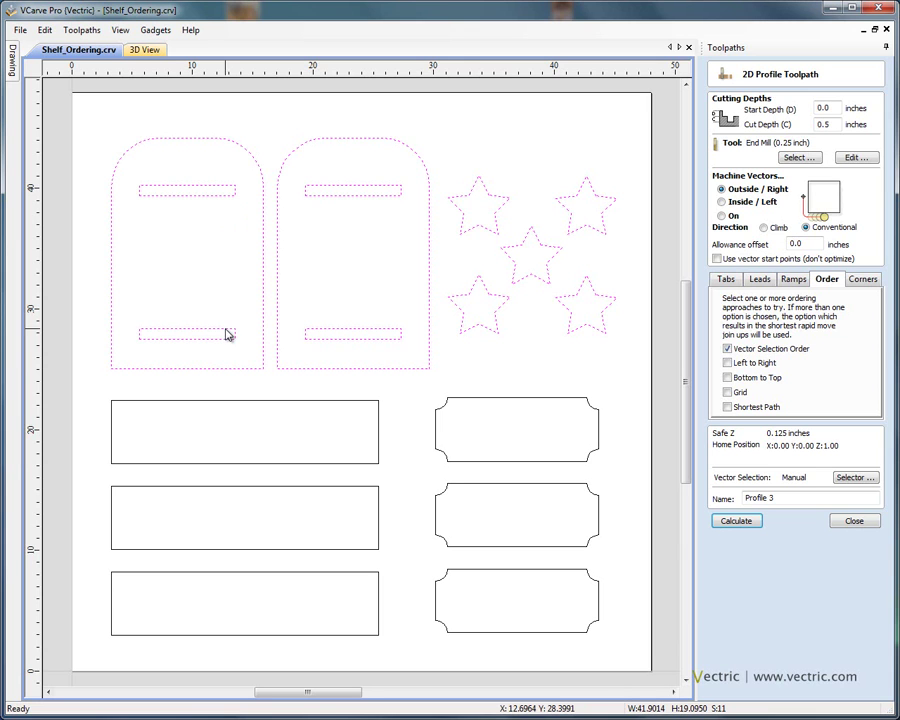
Add the right plaques top to bottom, then the left rectangles bottom to top.
{"action": "left_click", "coordinate": [493, 466], "text": "shift"}
{"action": "left_click", "coordinate": [505, 487], "text": "shift"}
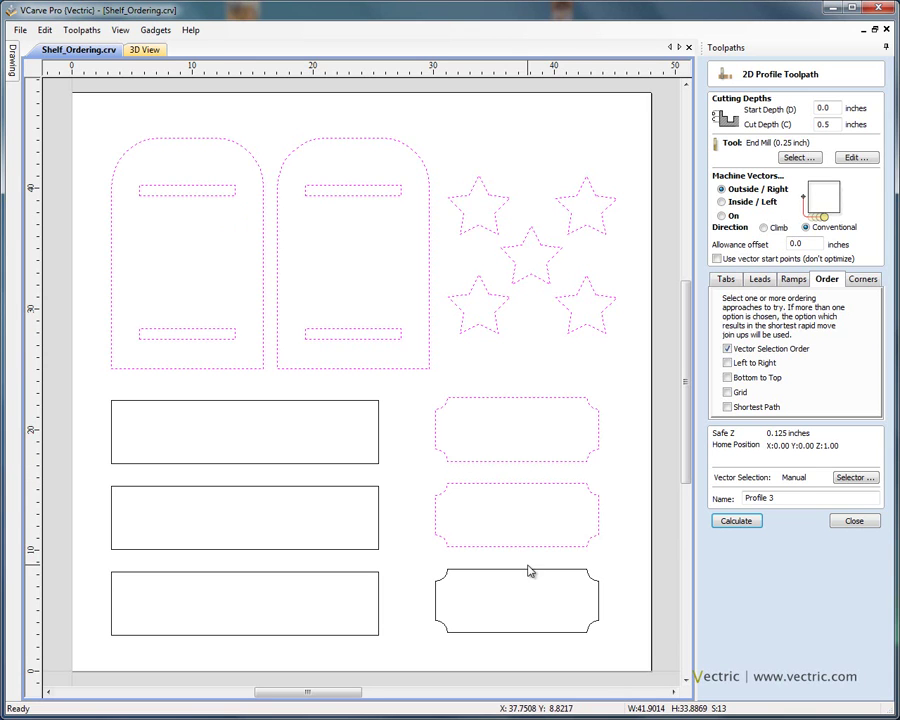
{"action": "left_click", "coordinate": [530, 571], "text": "shift"}
{"action": "left_click", "coordinate": [379, 596], "text": "shift"}
{"action": "left_click", "coordinate": [379, 525], "text": "shift"}
{"action": "left_click", "coordinate": [379, 443], "text": "shift"}
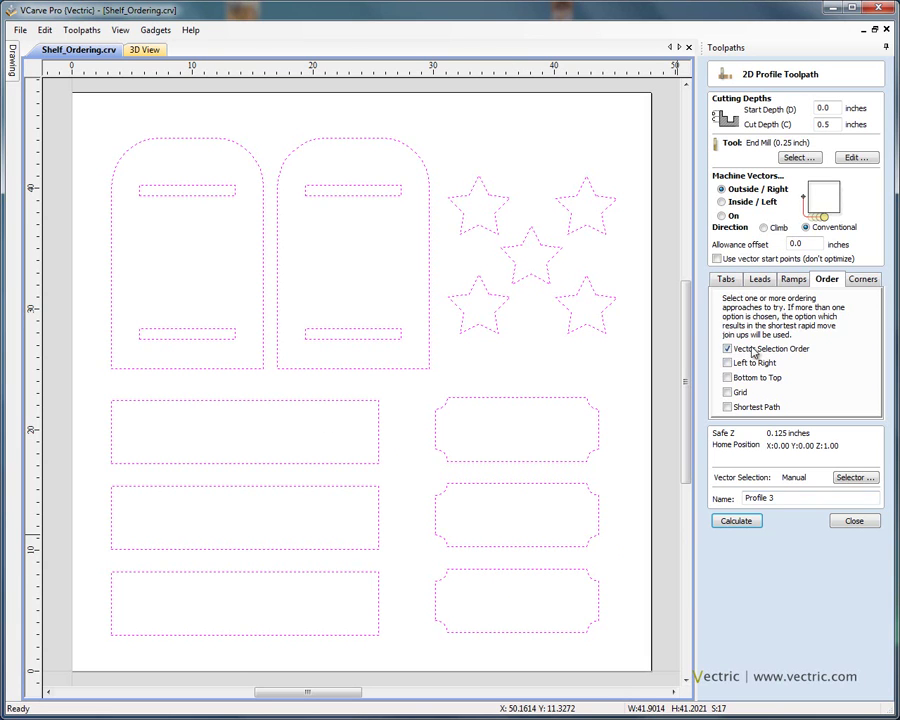
Recalculate Profile 3 with the new order and run the full cutting simulation.
{"action": "left_click", "coordinate": [736, 521]}
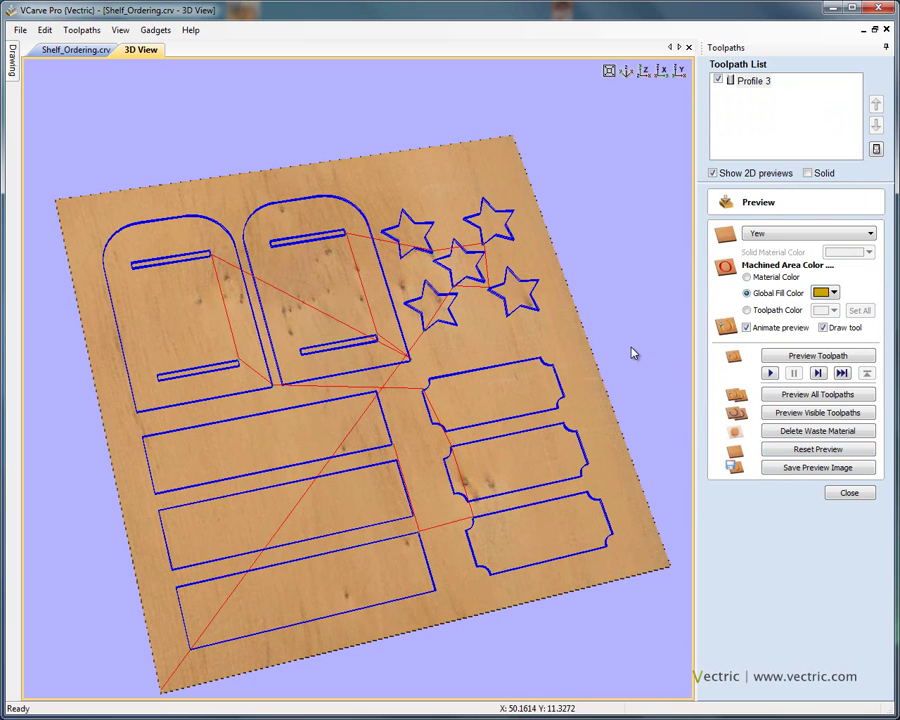
{"action": "left_click", "coordinate": [755, 81]}
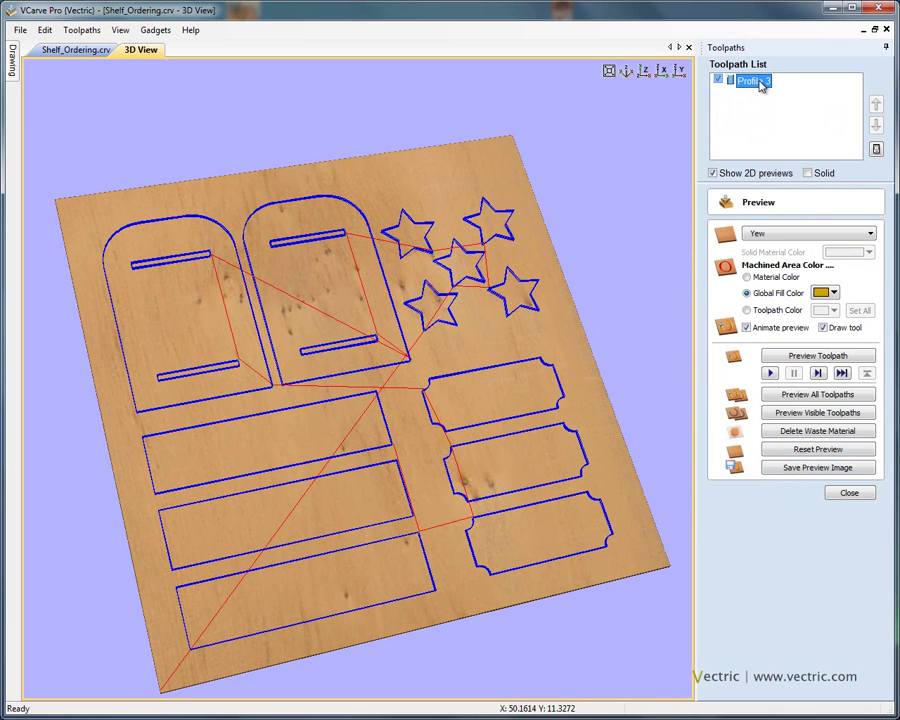
{"action": "left_click", "coordinate": [843, 374]}
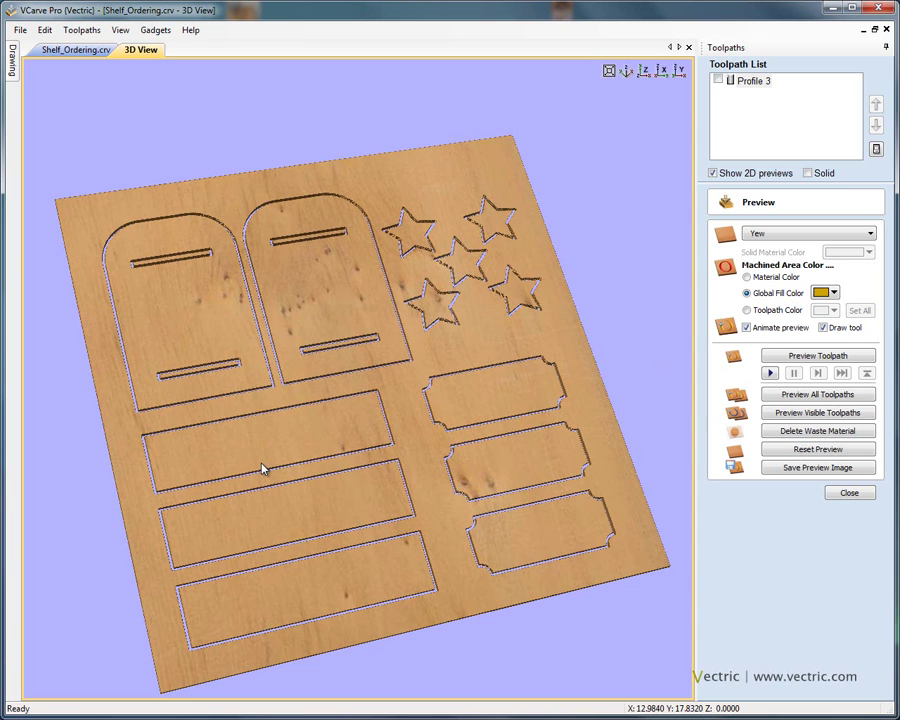
Edit Profile 3's cutting order so only Shortest Path is ticked.
{"action": "left_click", "coordinate": [754, 84]}
{"action": "double_click", "coordinate": [754, 84]}
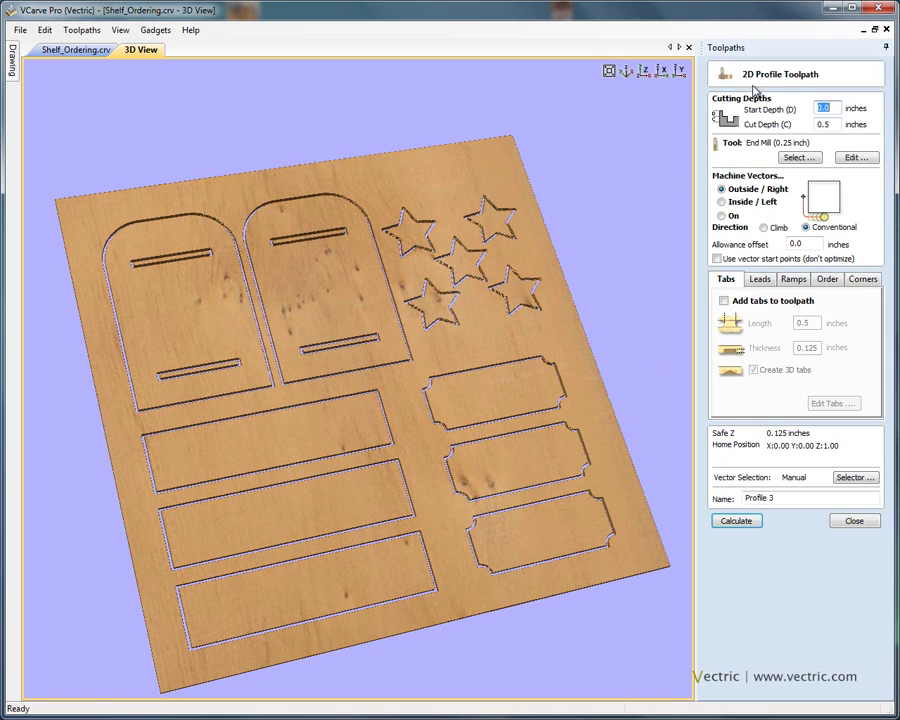
{"action": "left_click", "coordinate": [836, 281]}
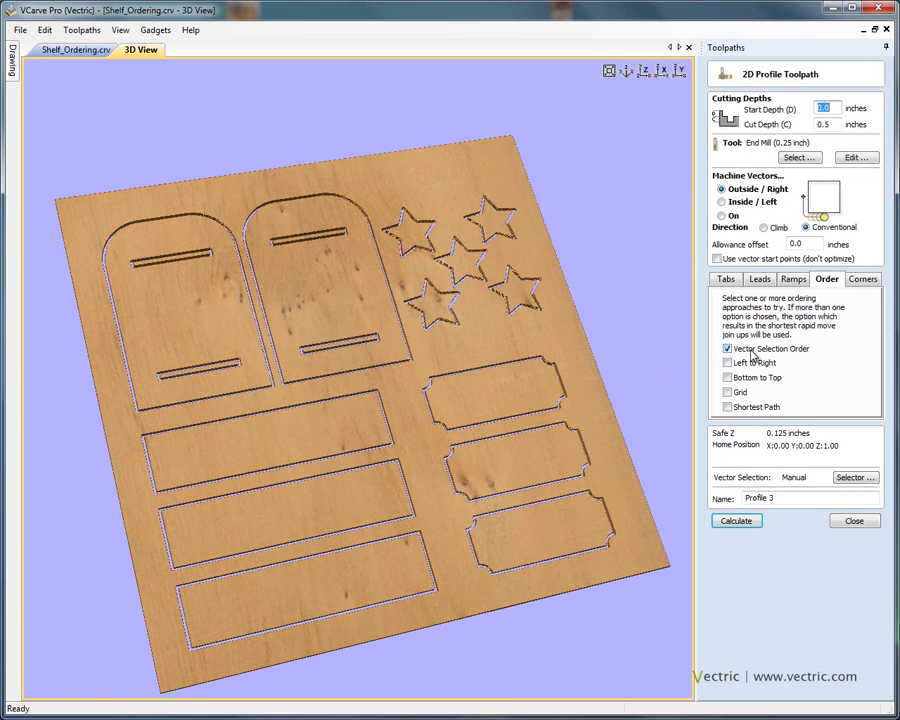
{"action": "left_click", "coordinate": [728, 363]}
{"action": "left_click", "coordinate": [728, 363]}
{"action": "left_click", "coordinate": [728, 378]}
{"action": "left_click", "coordinate": [728, 407]}
{"action": "left_click", "coordinate": [728, 392]}
{"action": "left_click", "coordinate": [728, 392]}
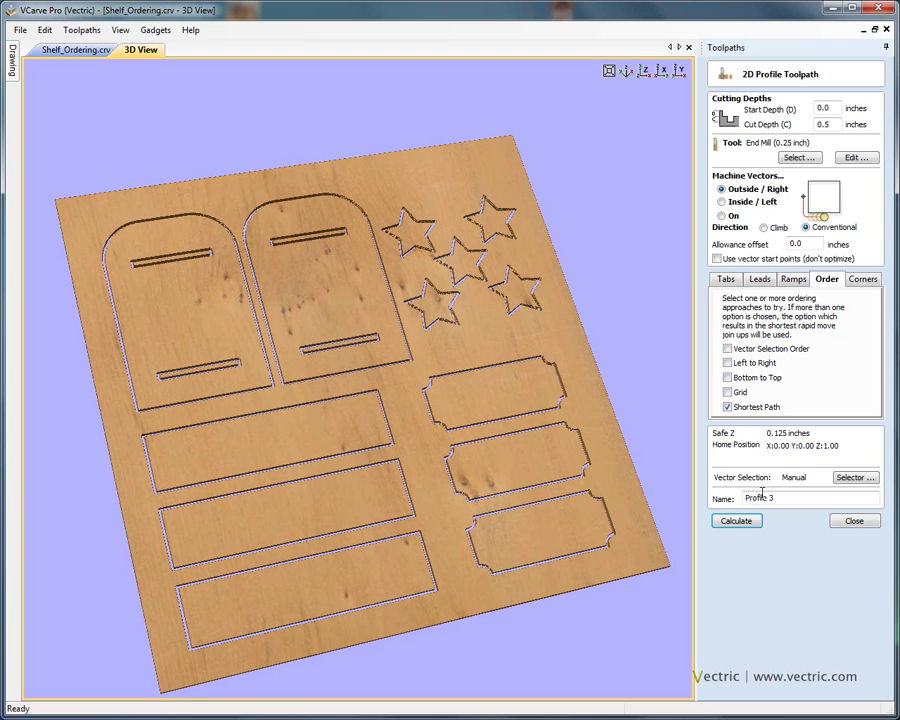
Close Profile 3's settings and bring up Save Toolpaths with the G-Code Arcs (inch) post processor.
{"action": "left_click", "coordinate": [855, 521]}
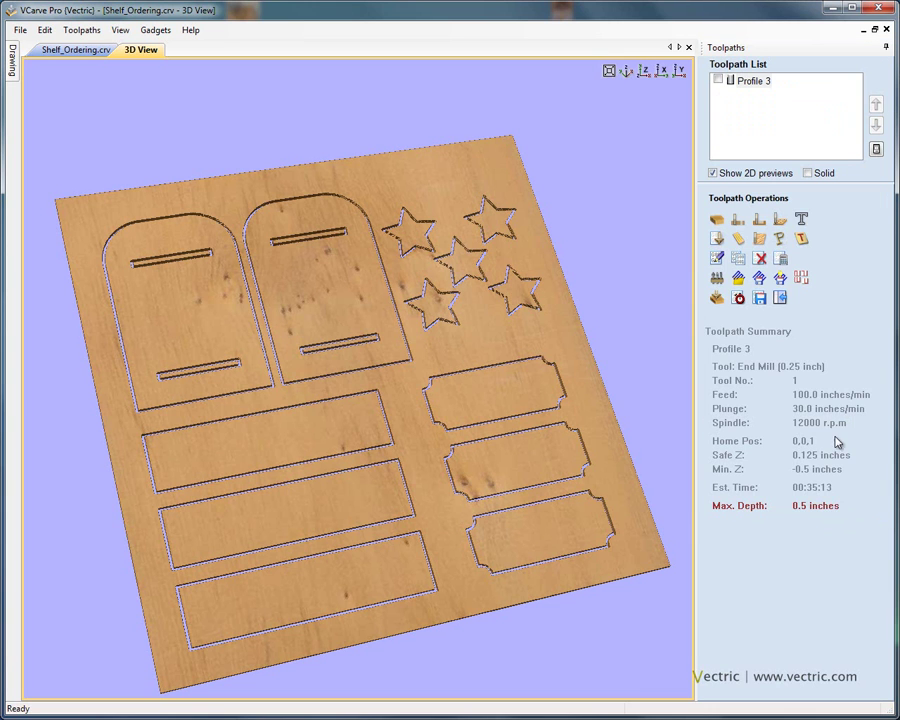
{"action": "left_click", "coordinate": [760, 297]}
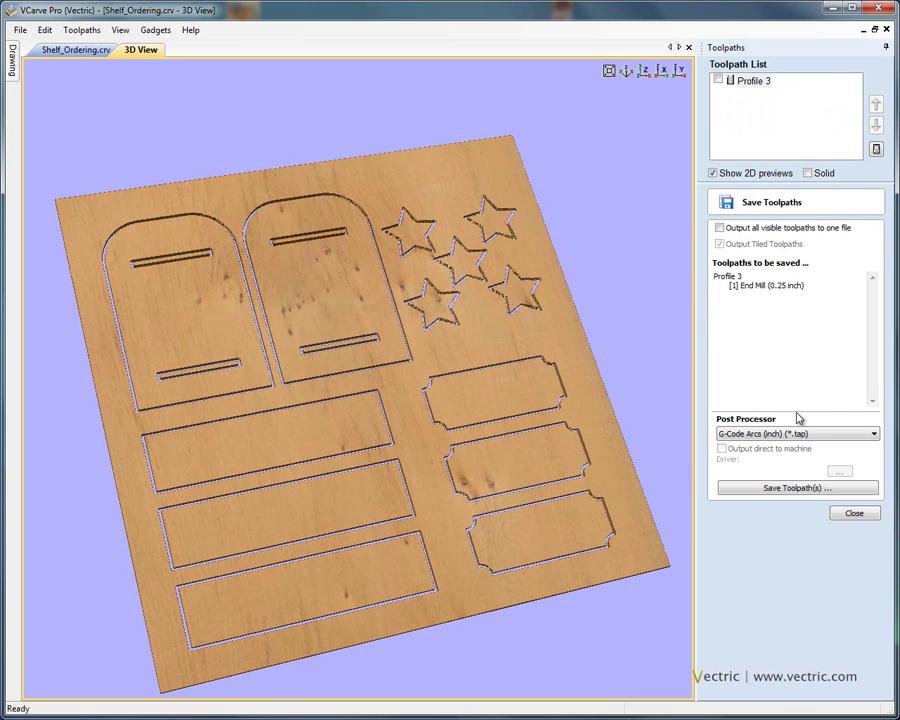